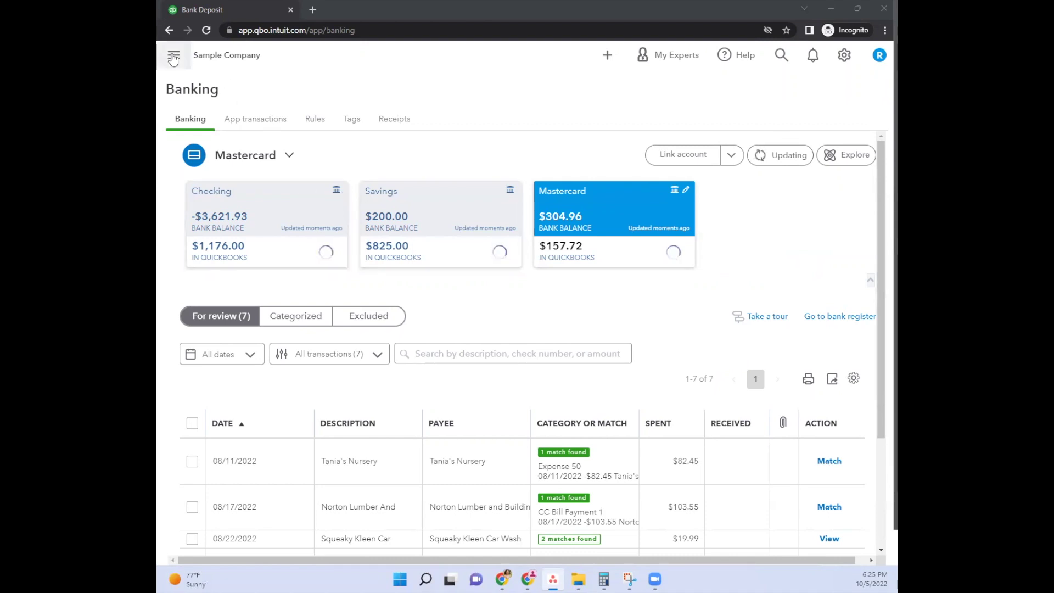
- Look over the main navigation menu, then close it and scroll the Banking page
click(173, 55)
mouse_move(225, 151)
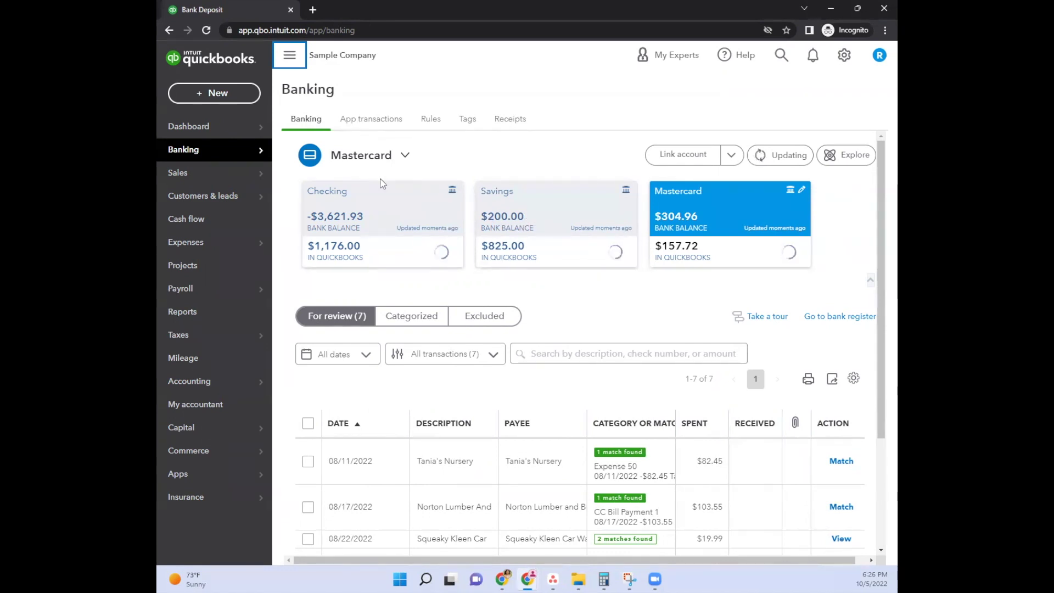
click(289, 55)
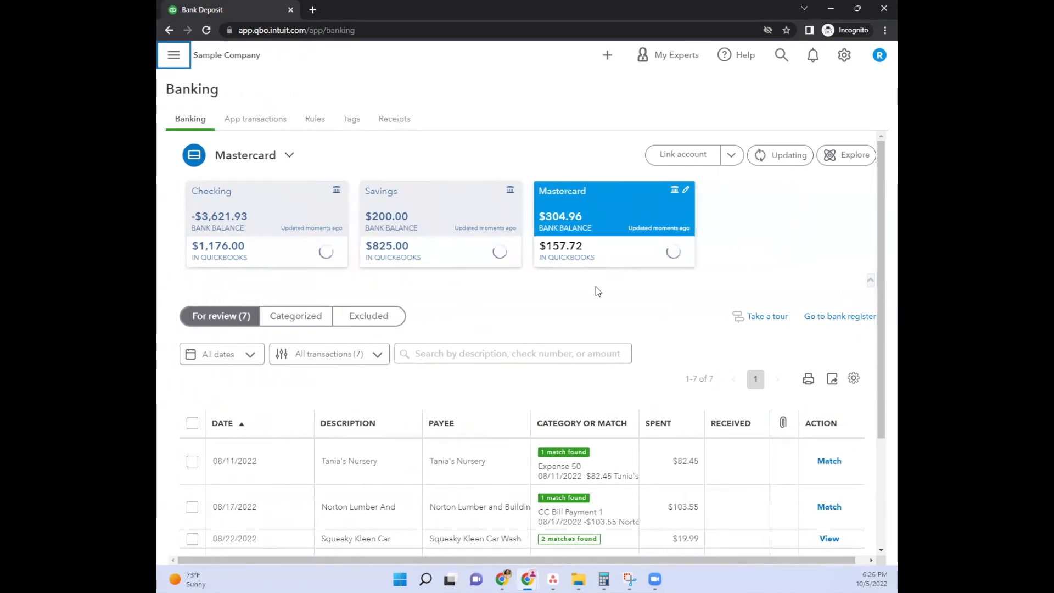
scroll(586, 292, down, 3)
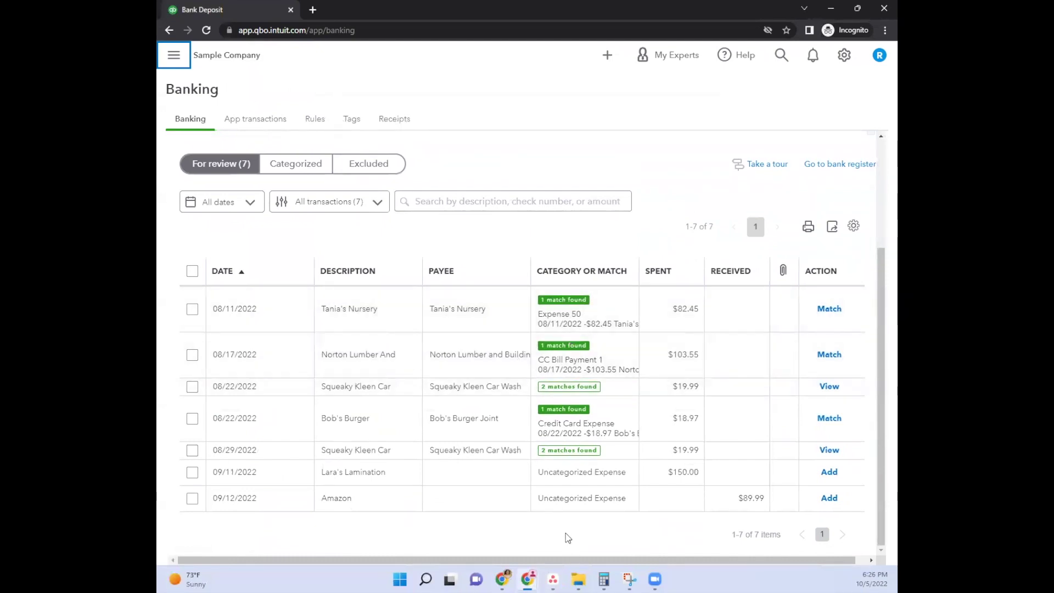
scroll(576, 373, up, 3)
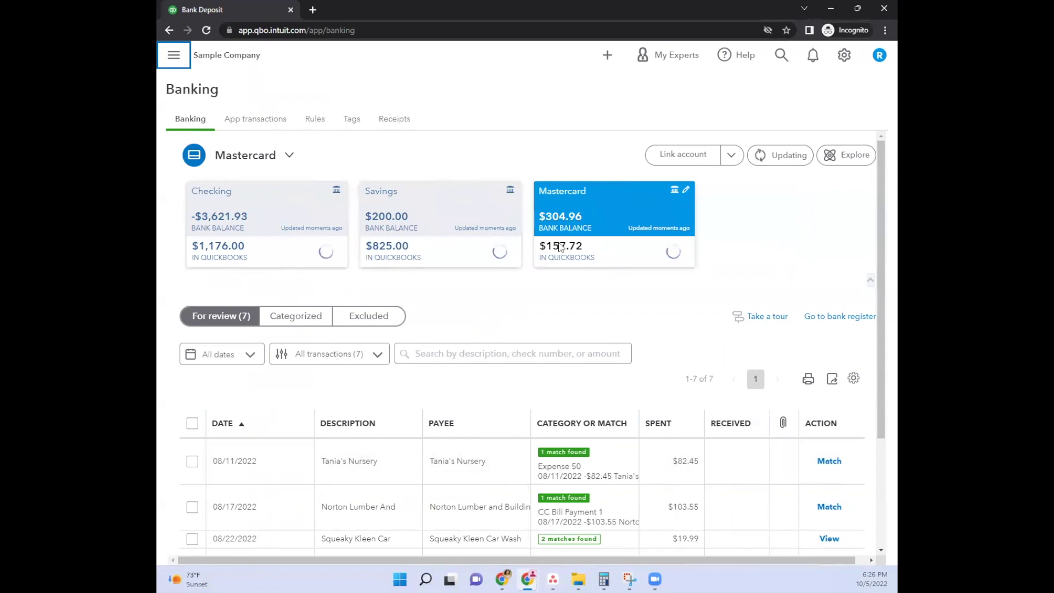
- Show the Checking account's feed and scroll through its 25 transactions for review
click(340, 225)
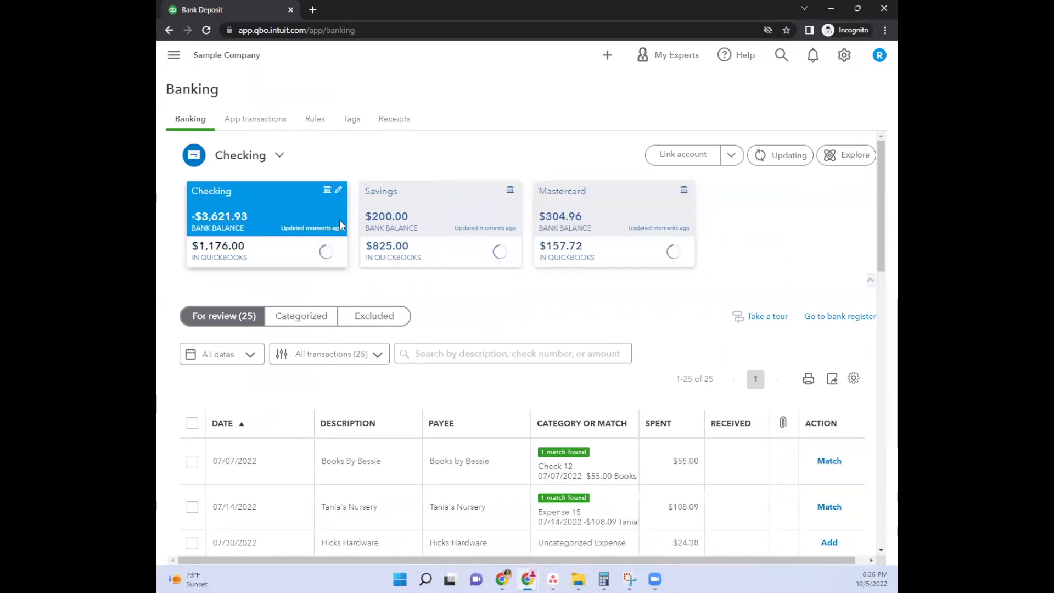
scroll(598, 303, down, 3)
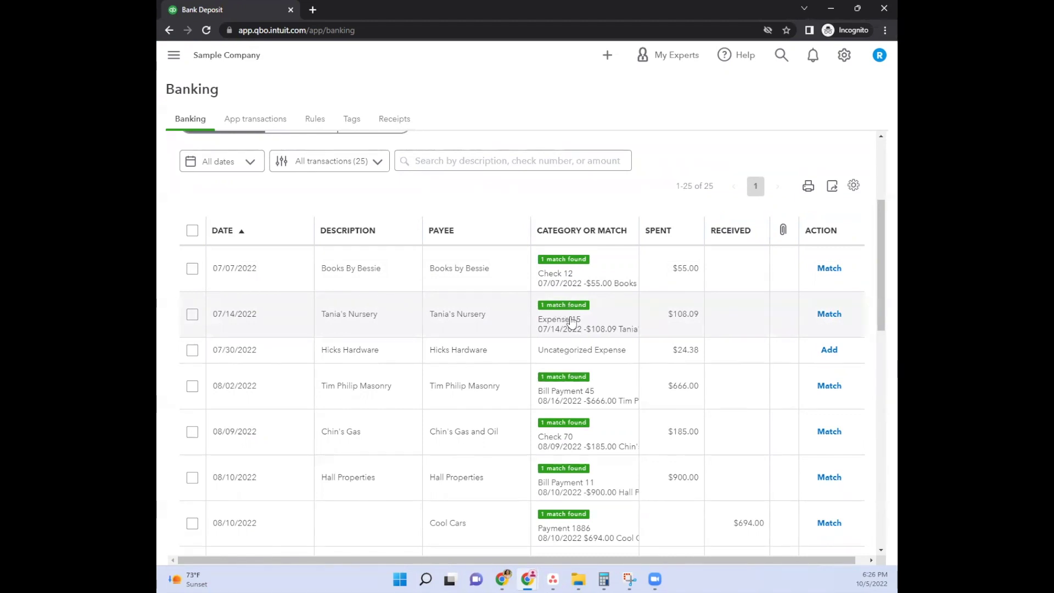
scroll(571, 322, up, 4)
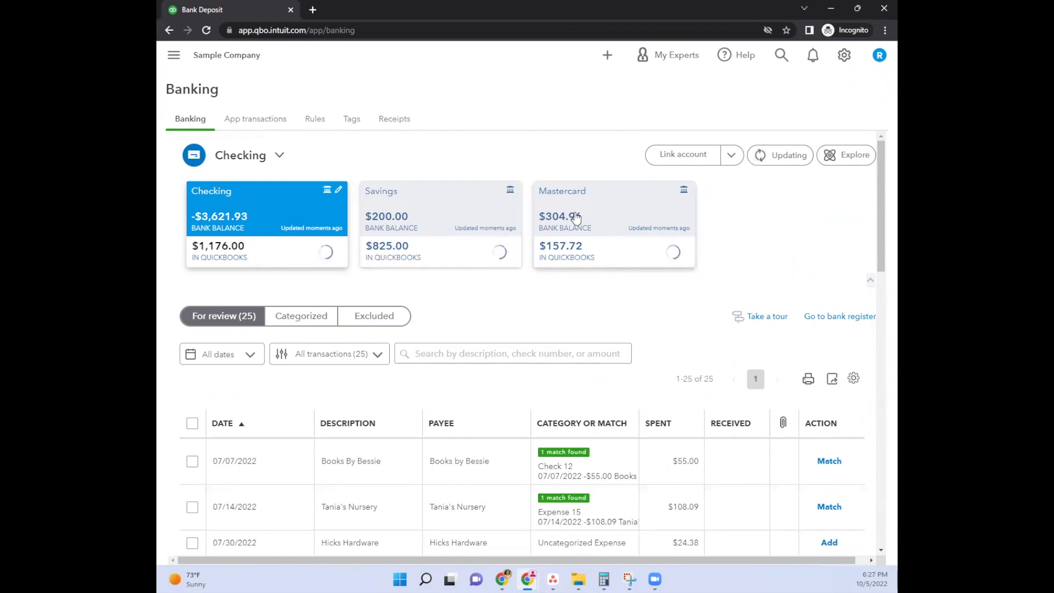
click(448, 235)
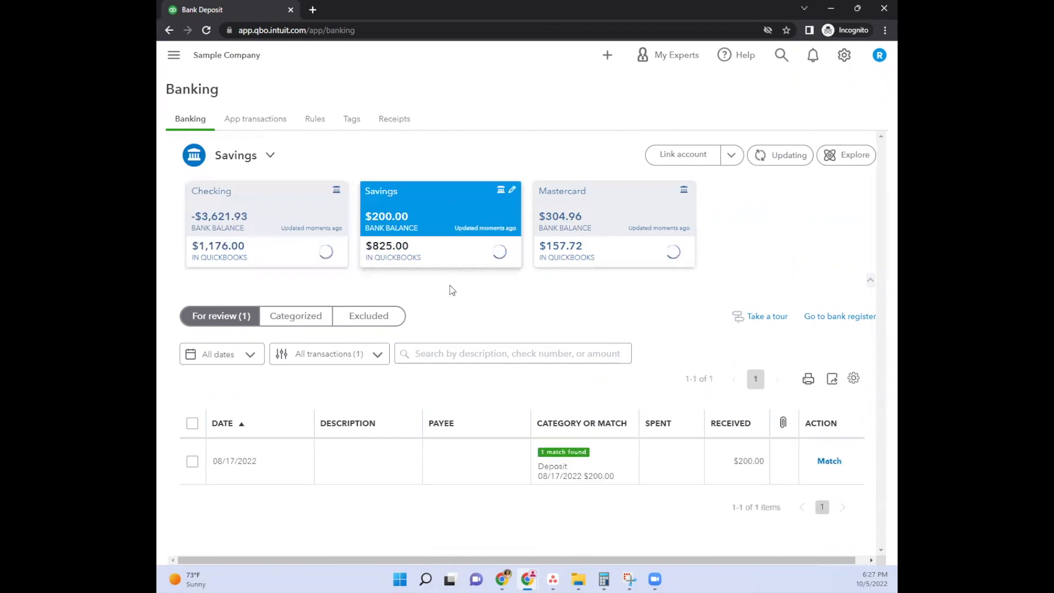
click(585, 214)
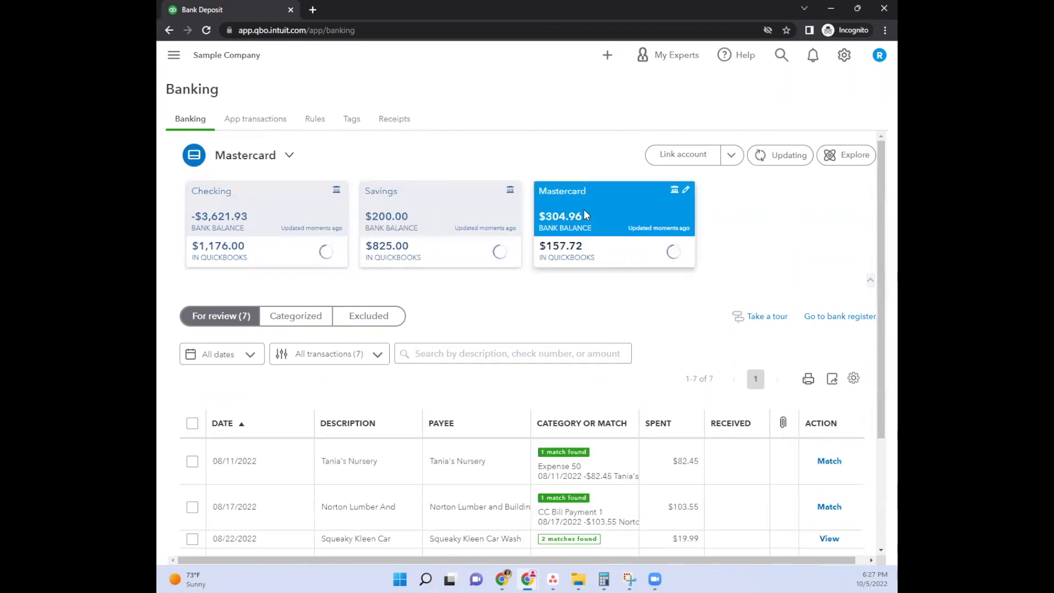
click(303, 218)
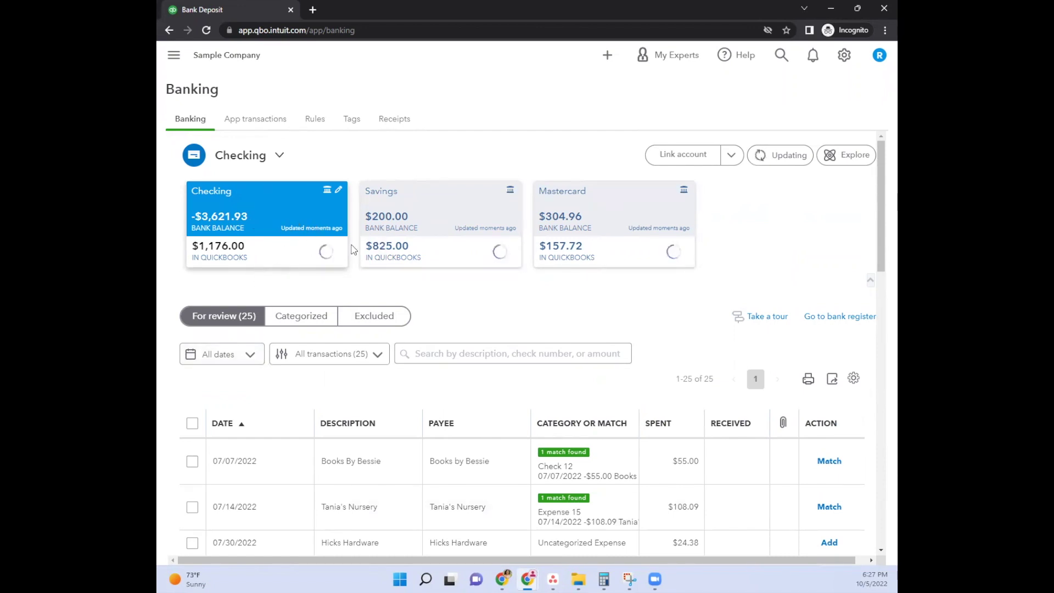
click(441, 213)
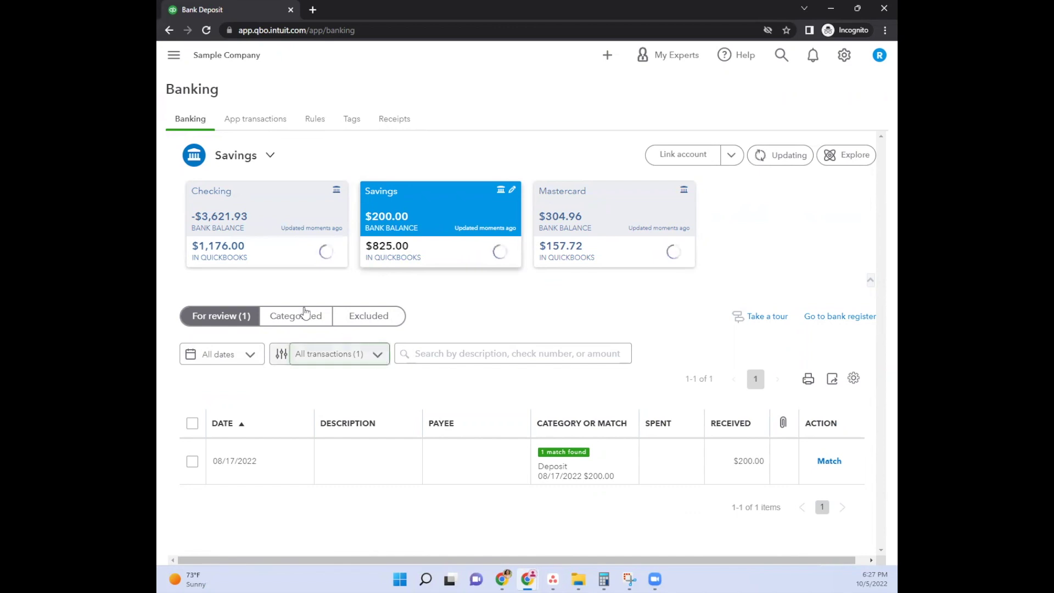
click(259, 233)
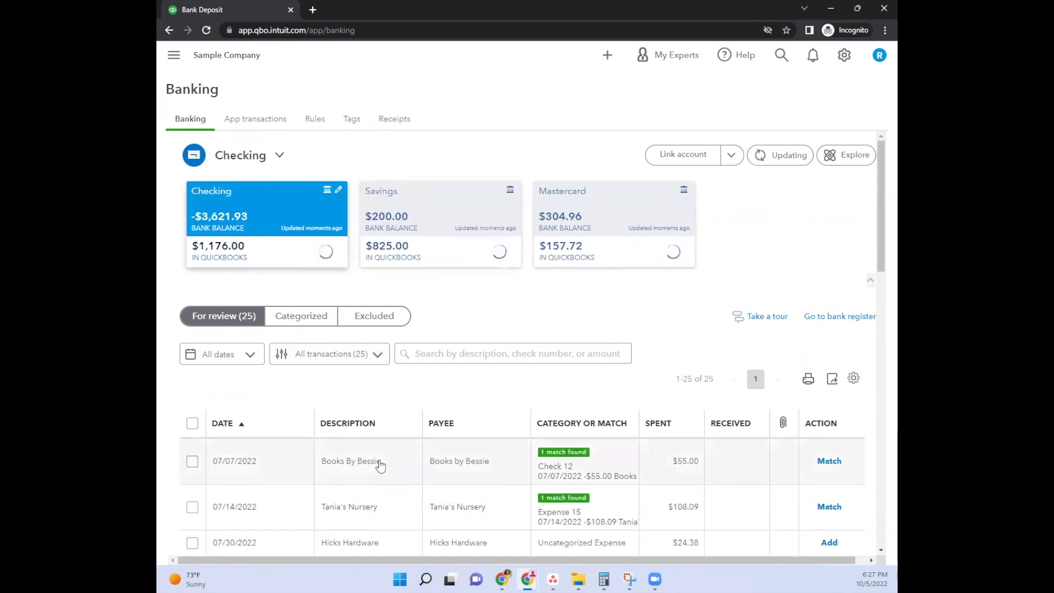
- Sort by date descending and record the 10/12/2022 $55.00 Books By Bessie deposit as a transfer from Savings
click(263, 426)
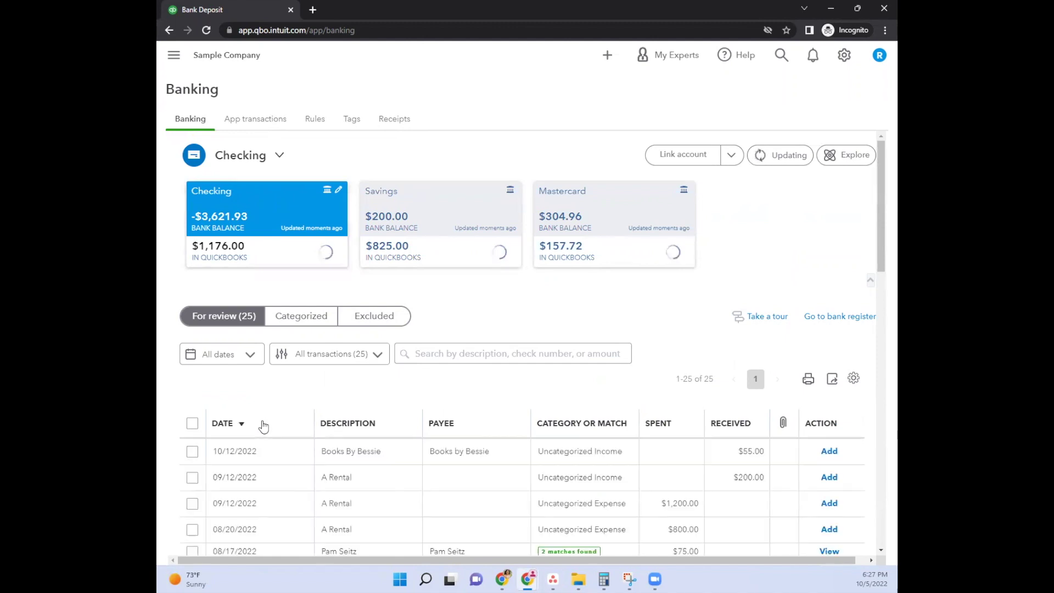
click(371, 452)
scroll(405, 322, down, 3)
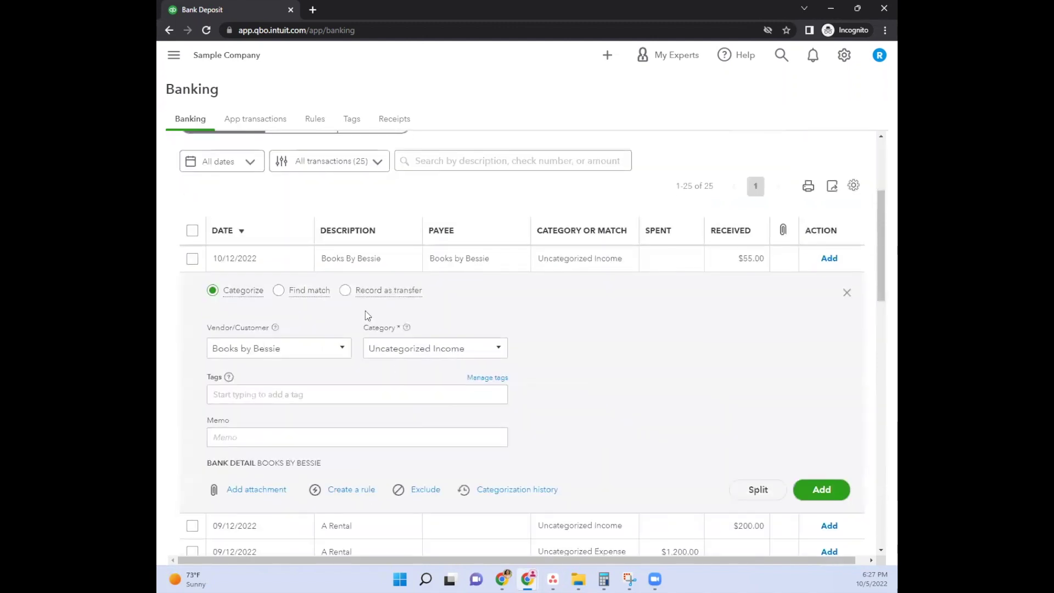
click(346, 291)
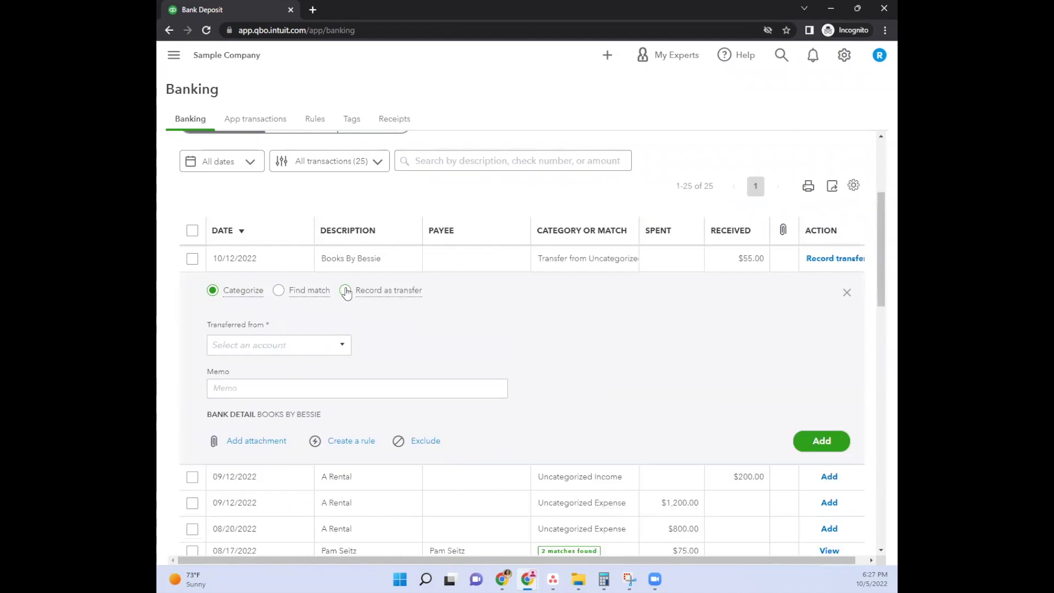
click(279, 347)
text(Savings)
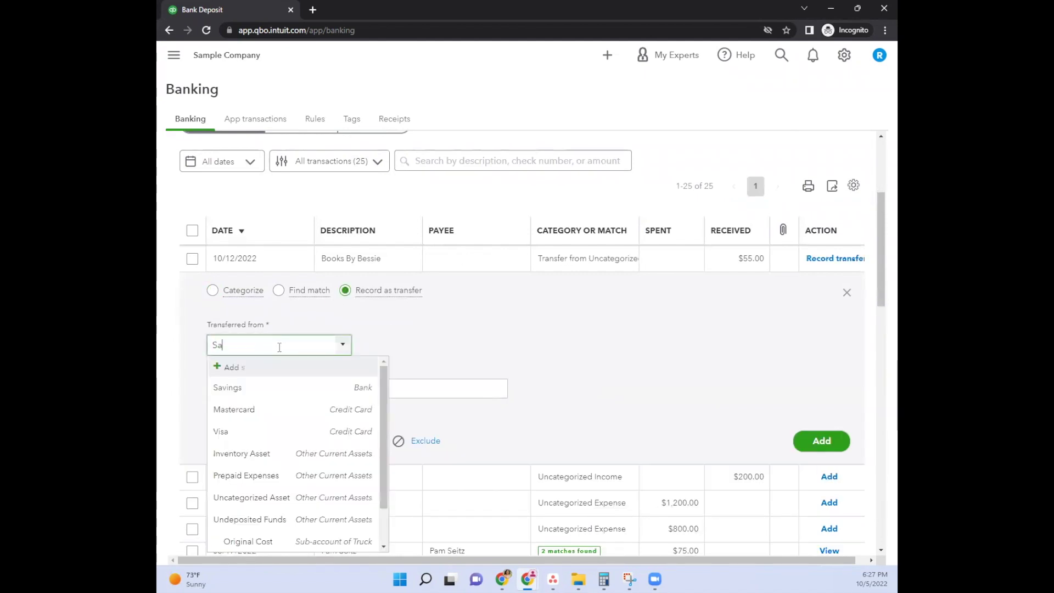
click(297, 388)
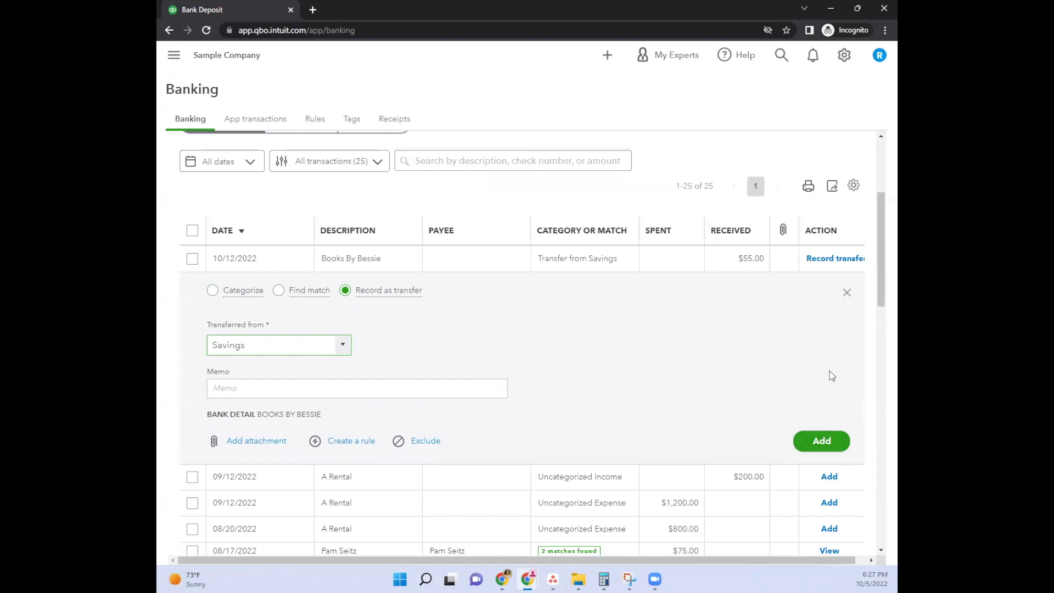
- Collapse the Books By Bessie row, switch to the Savings feed, and open the 08/17/2022 $200.00 deposit
click(847, 293)
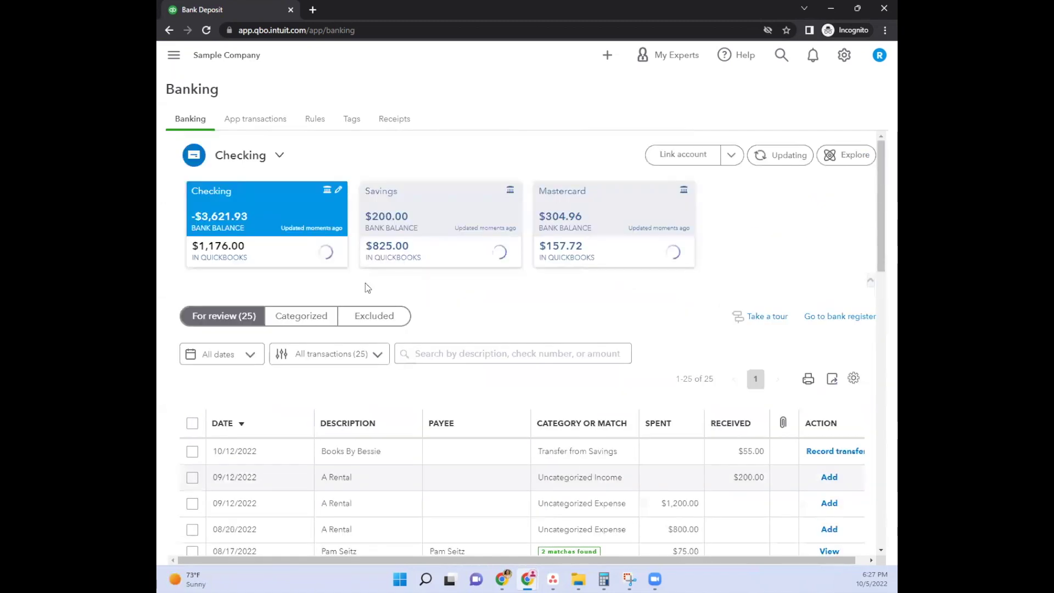
click(433, 210)
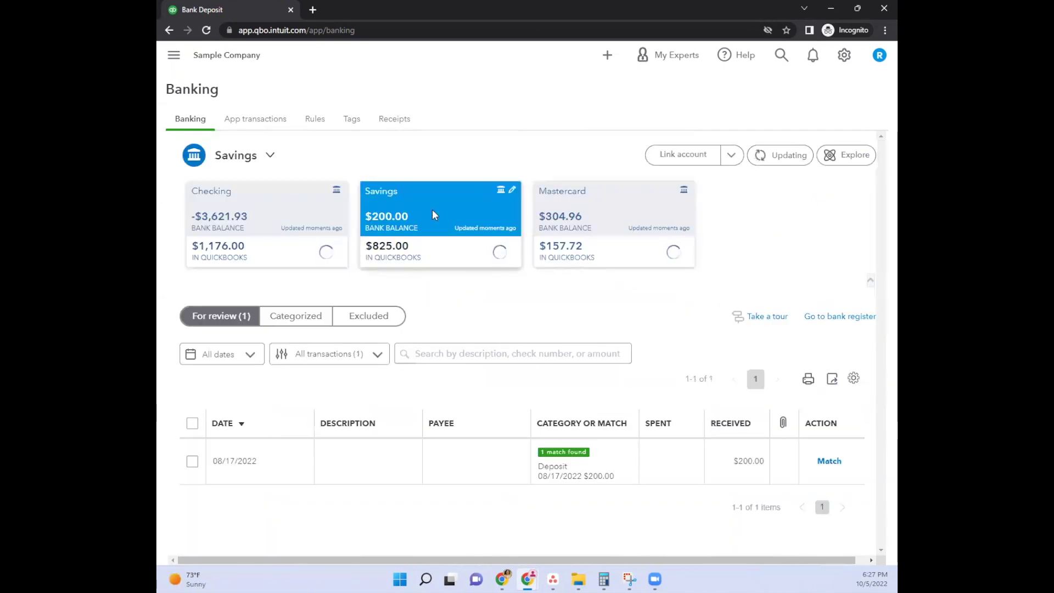
click(583, 459)
scroll(583, 407, down, 2)
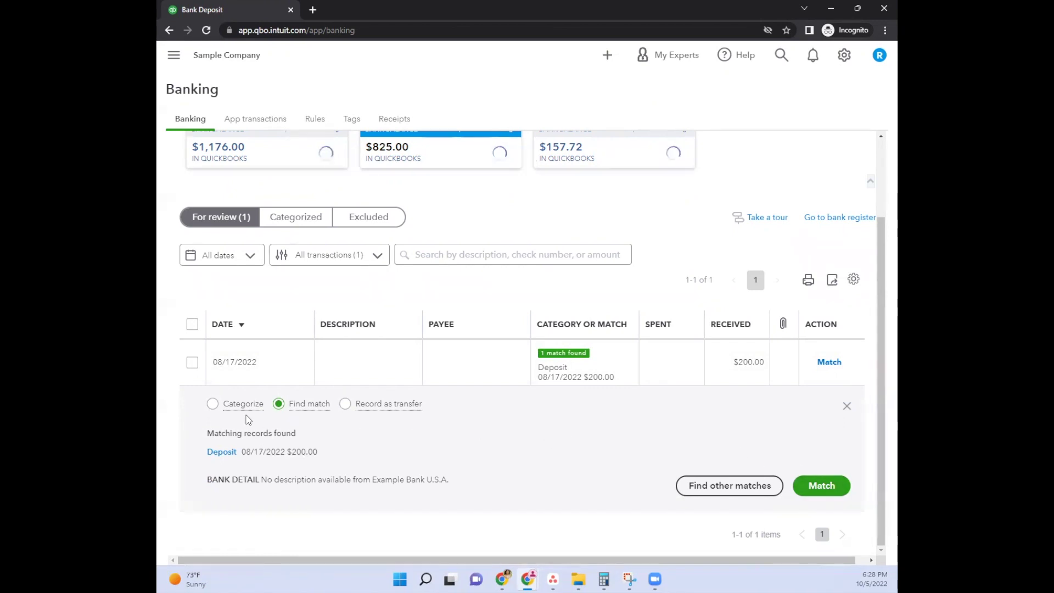
- Choose Categorize instead of Match for the 08/17/2022 $200.00 Savings deposit
click(213, 405)
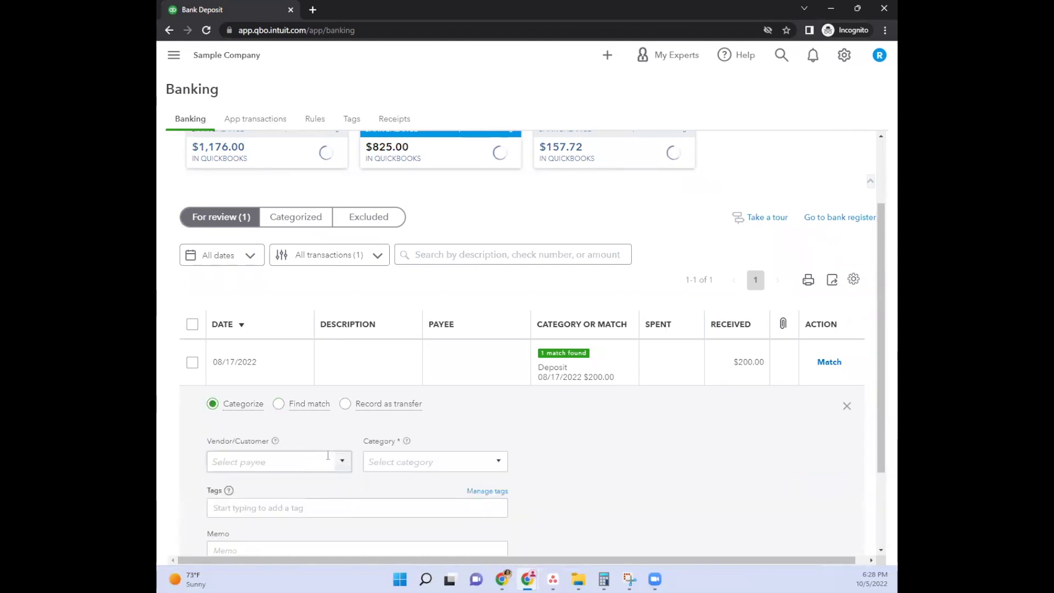
scroll(632, 408, down, 2)
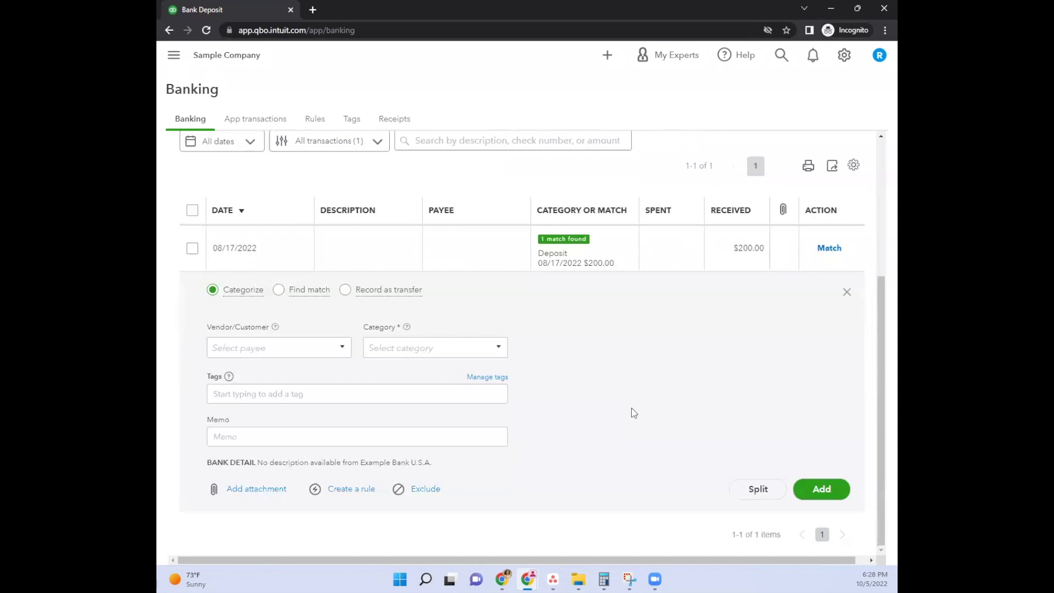
scroll(631, 408, up, 4)
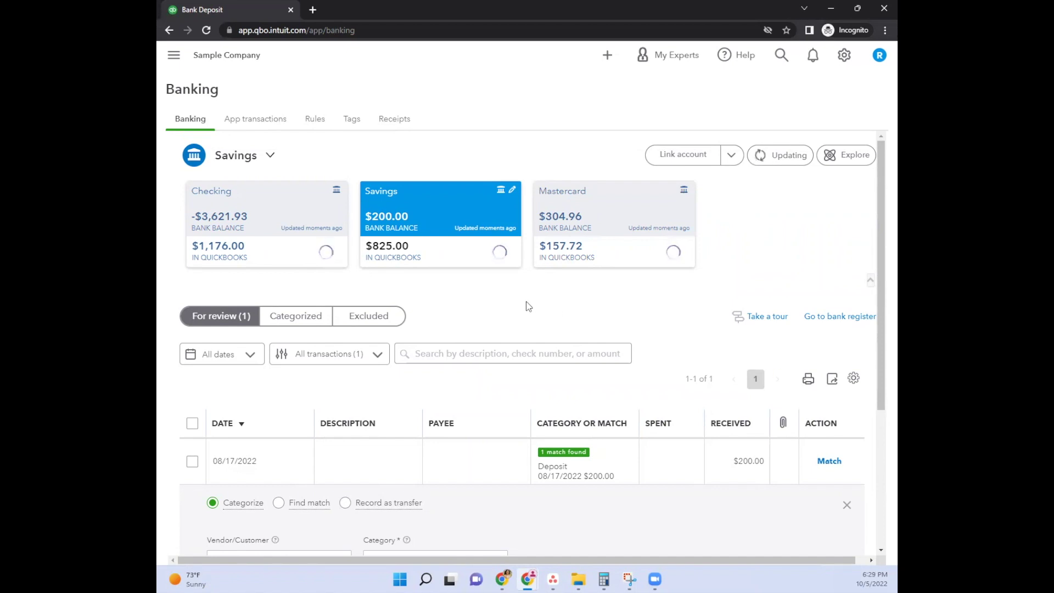
- Inspect the Mastercard feed's Amazon deposit, then view the Checking and Savings feeds
click(620, 233)
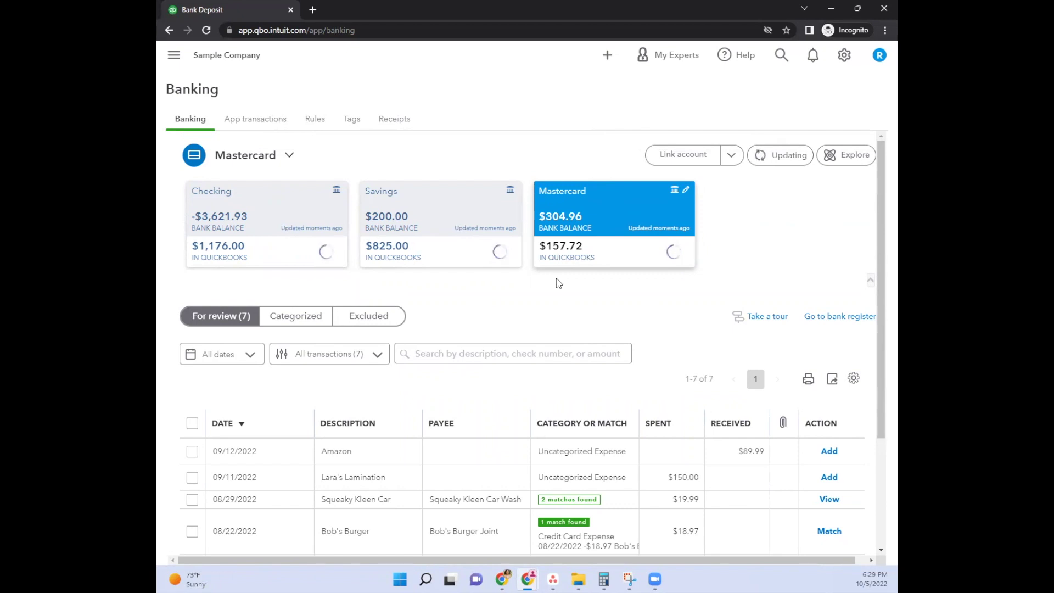
scroll(555, 277, down, 3)
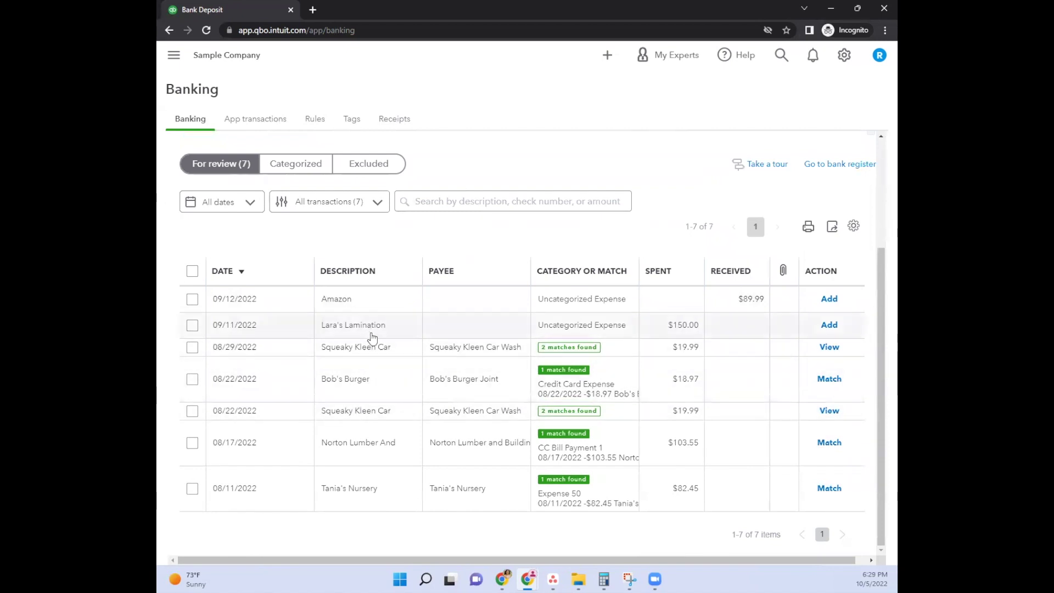
click(351, 307)
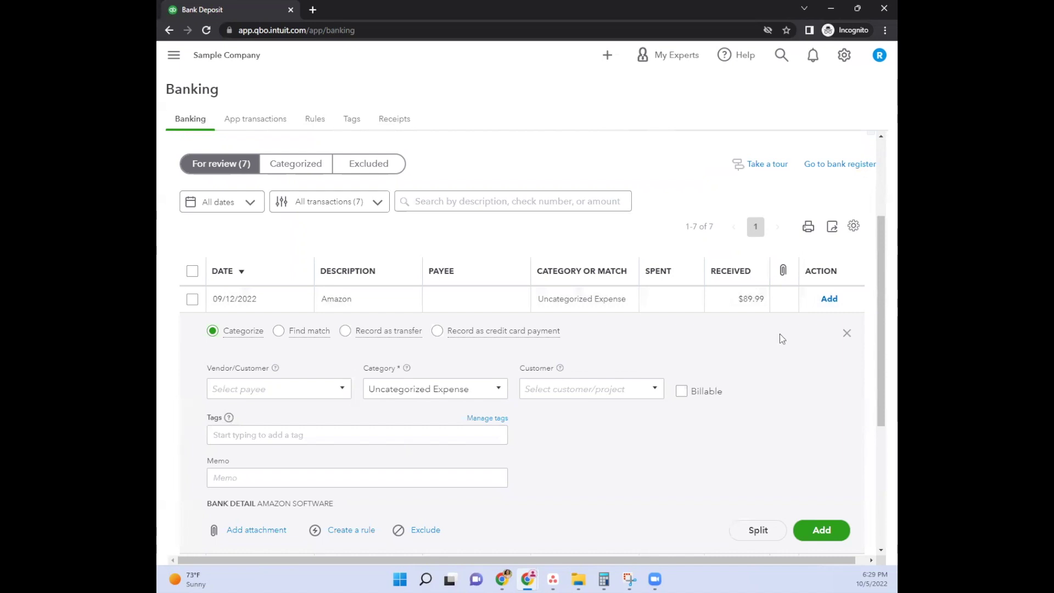
click(846, 336)
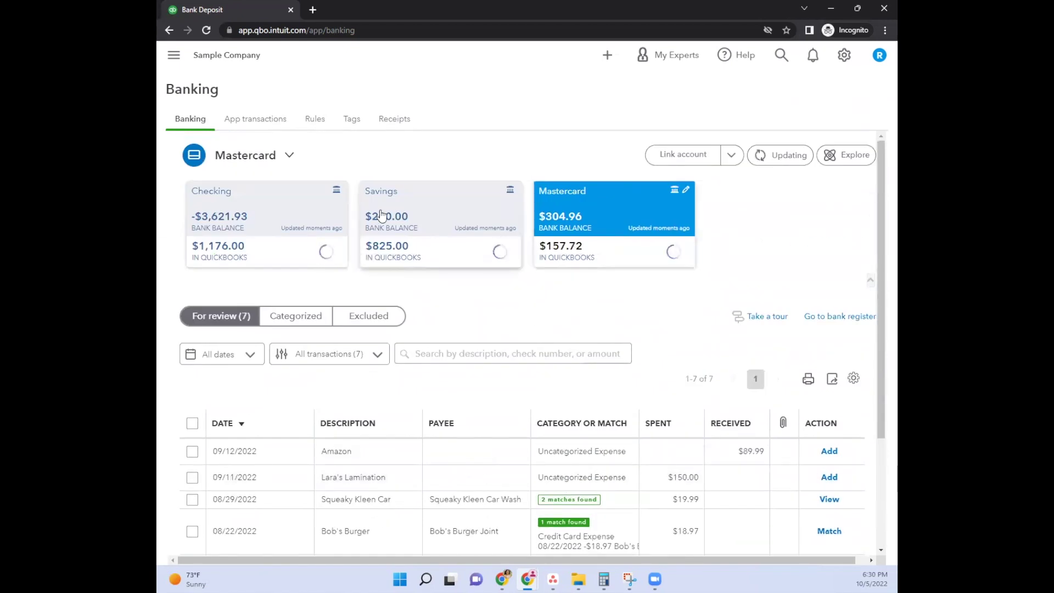
click(255, 245)
click(429, 237)
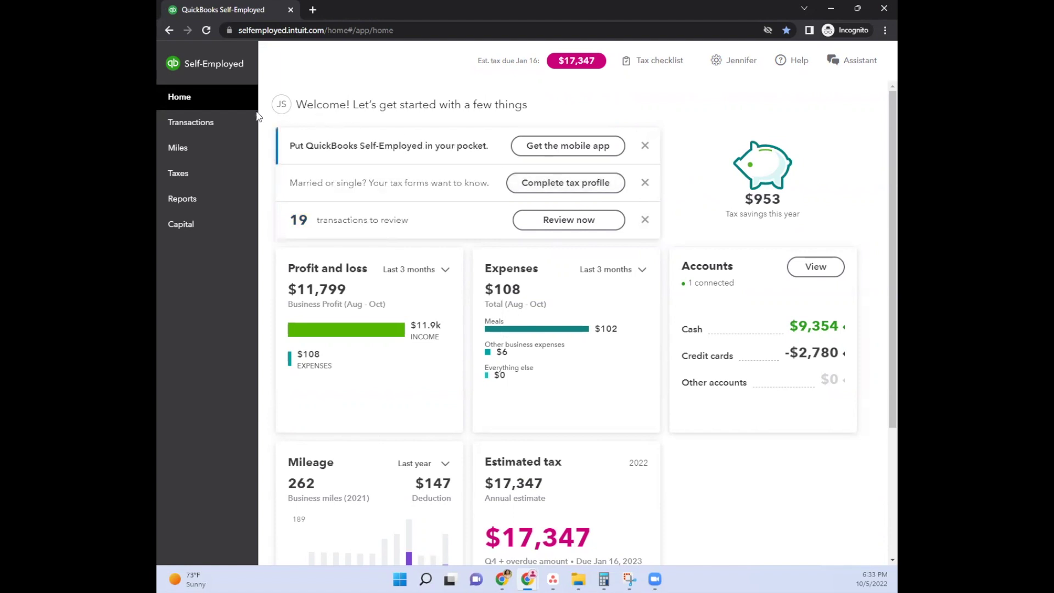
- Open the Transactions page and scroll through the last 12 months of transactions
click(192, 122)
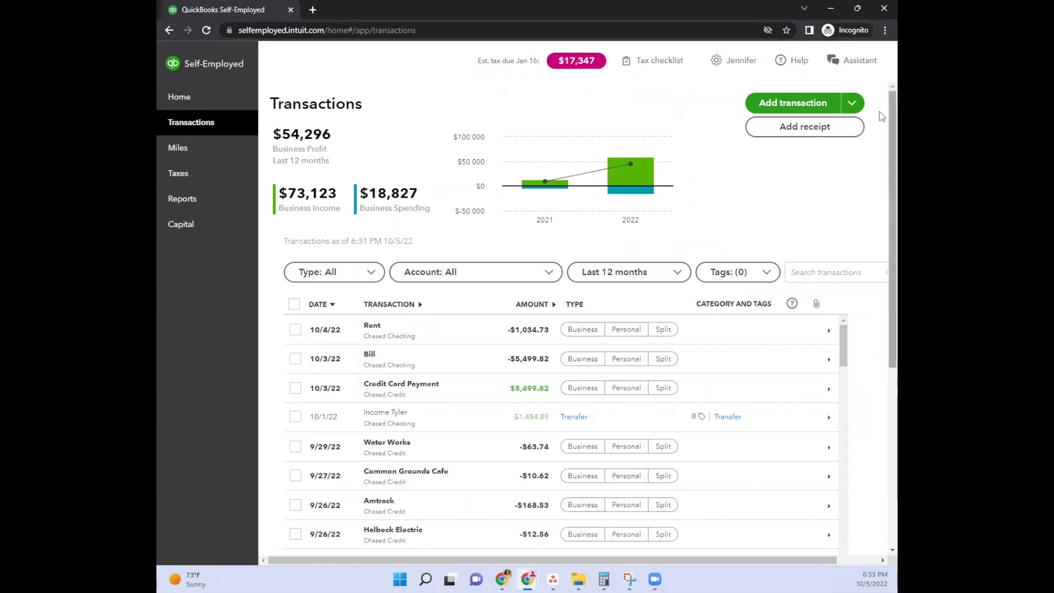
scroll(881, 144, down, 2)
scroll(881, 144, down, 3)
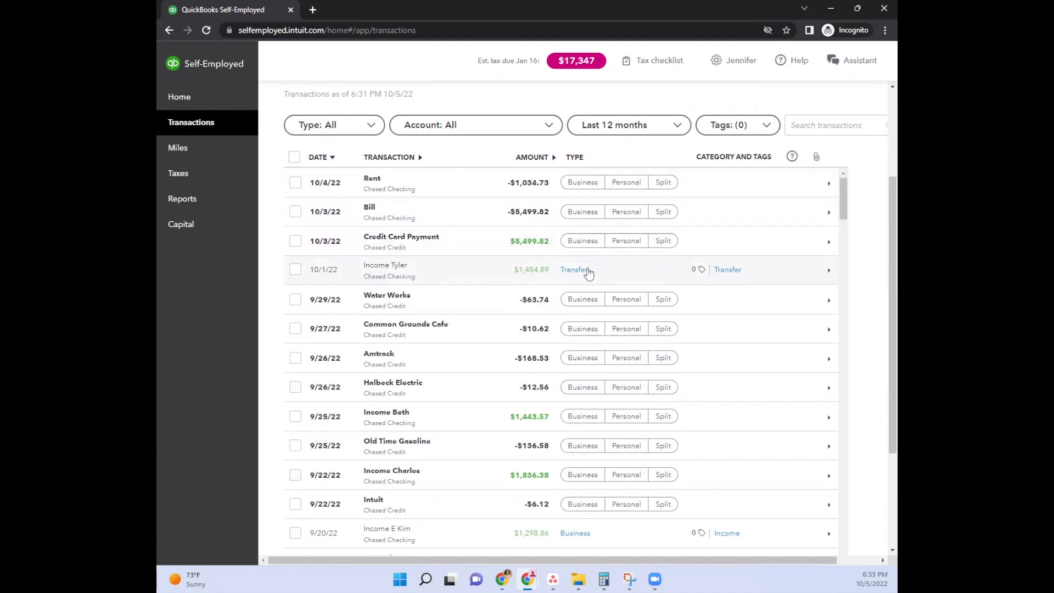
click(419, 266)
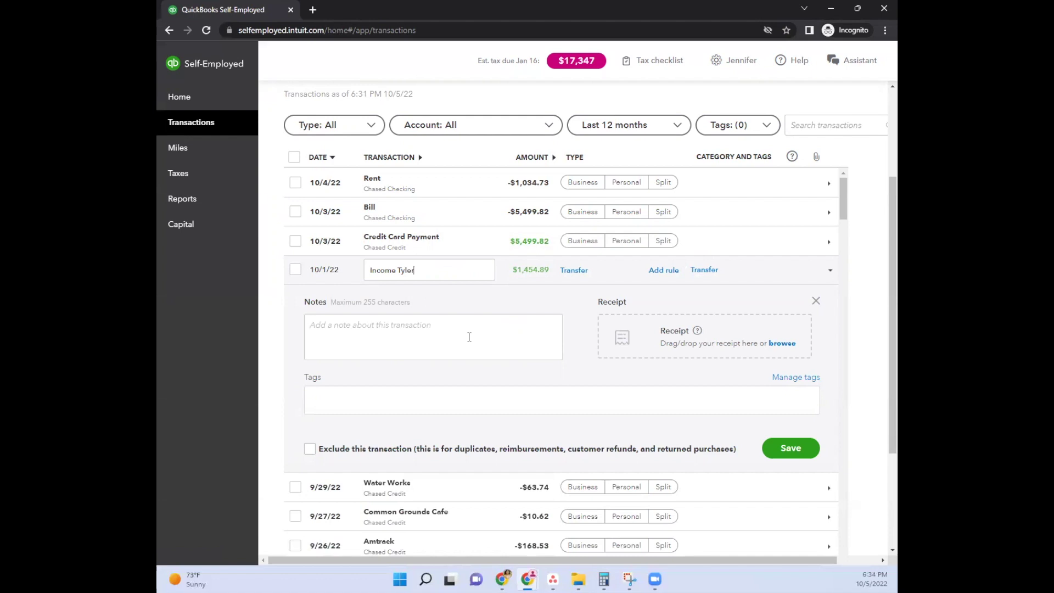
click(372, 319)
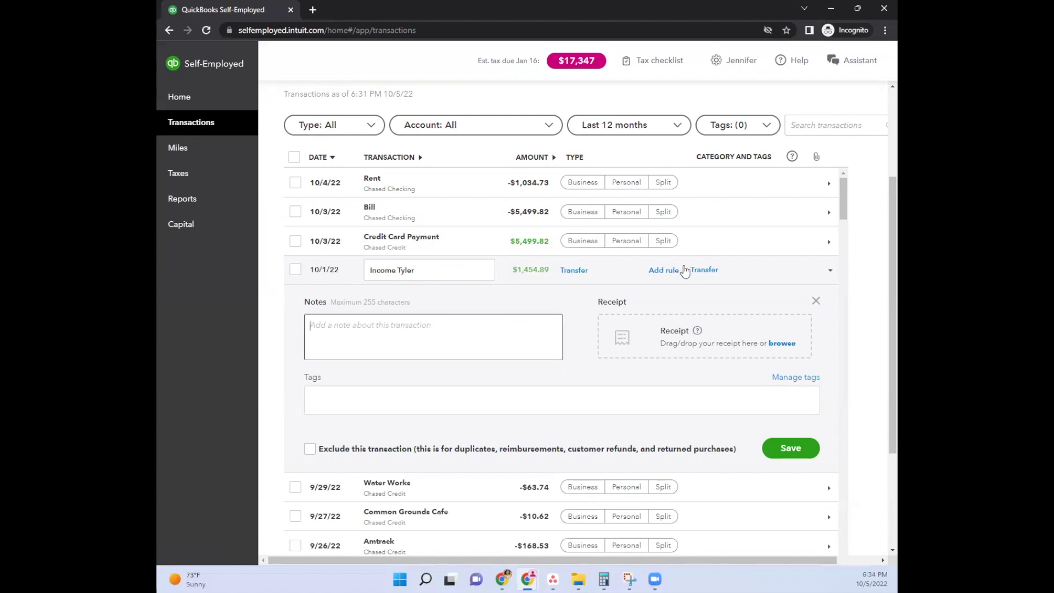
click(575, 272)
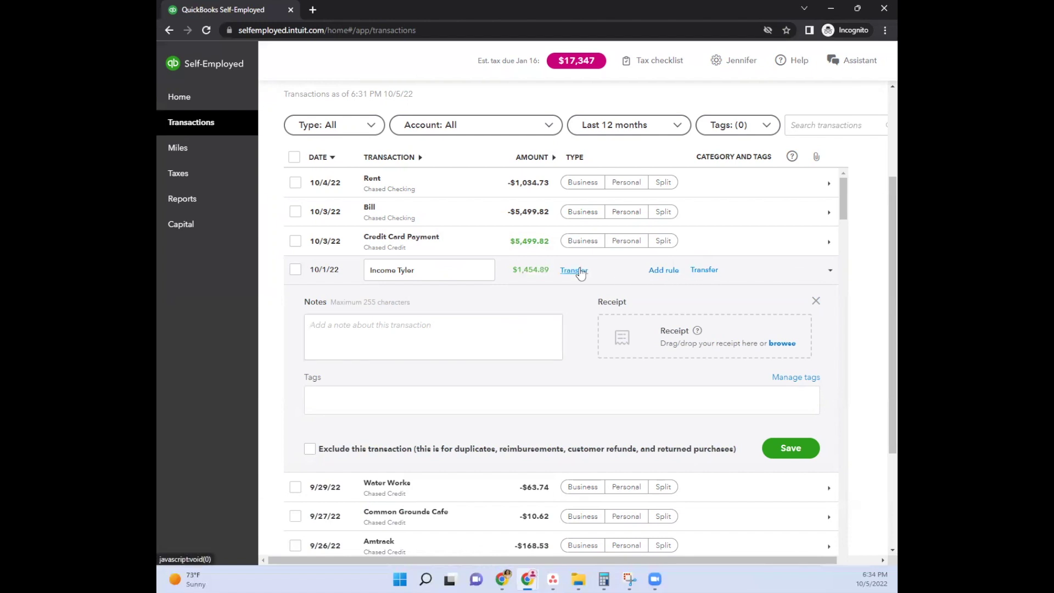
click(629, 272)
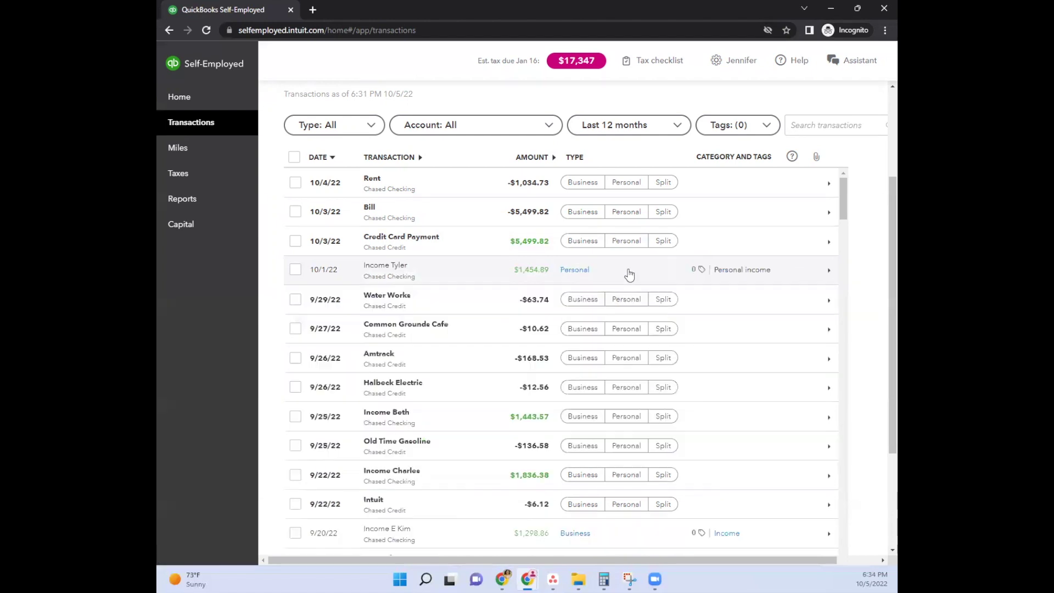
click(576, 272)
click(576, 273)
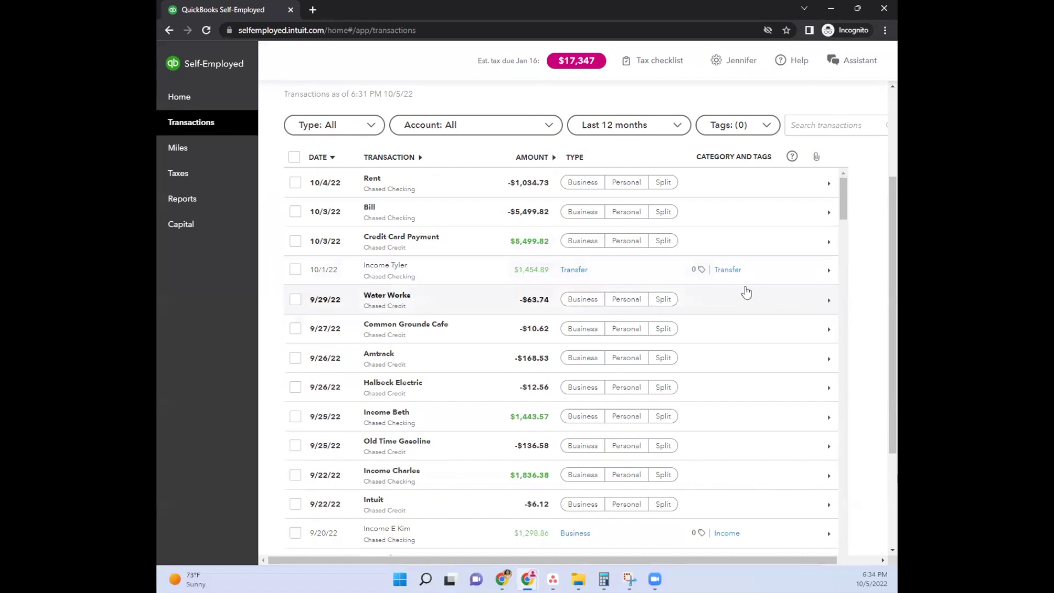
scroll(746, 292, up, 3)
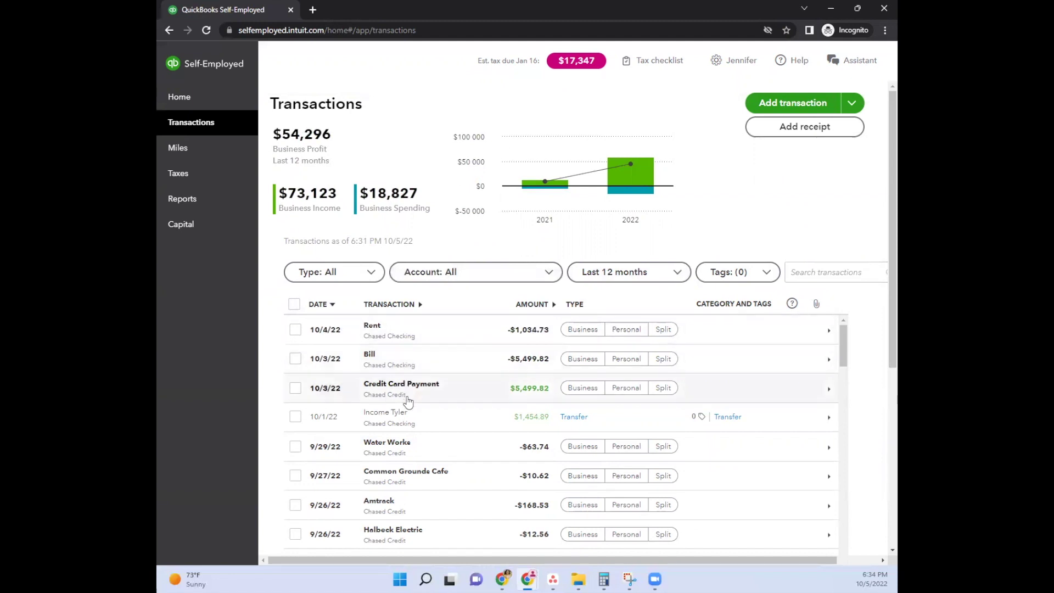
scroll(454, 456, down, 3)
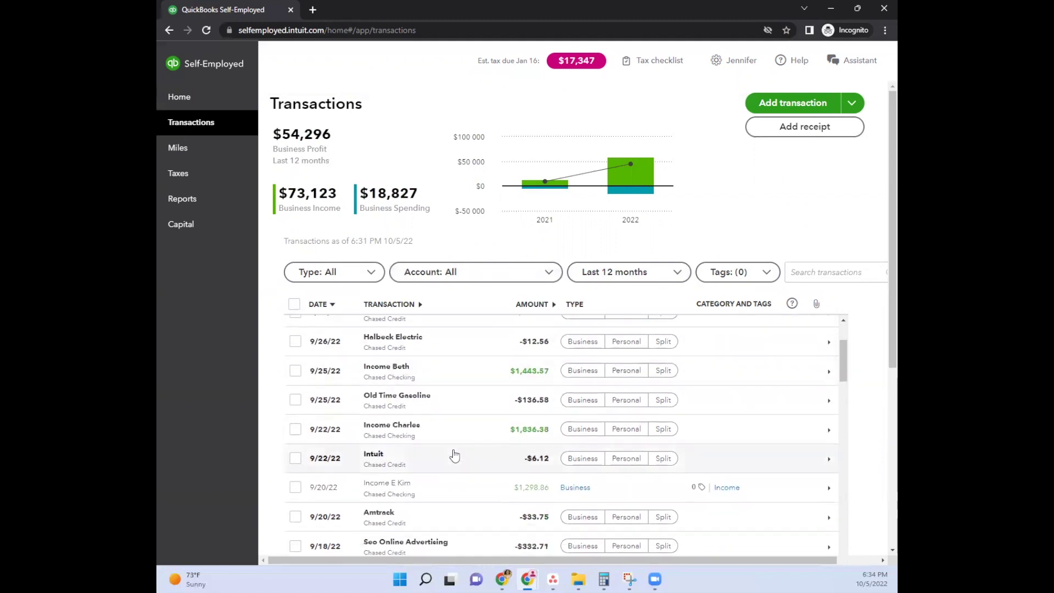
scroll(455, 439, down, 8)
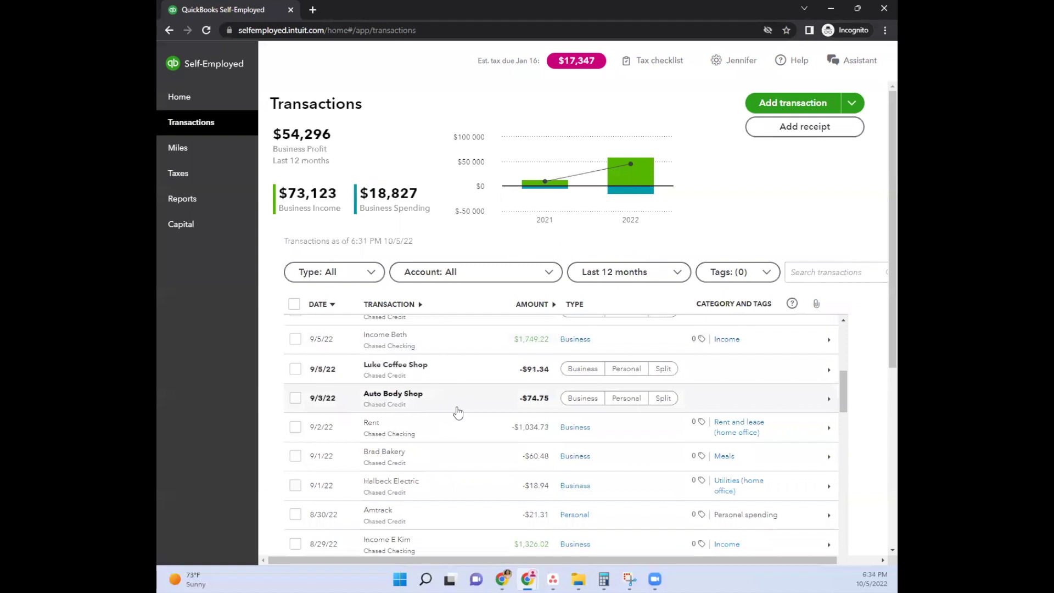
scroll(457, 413, up, 10)
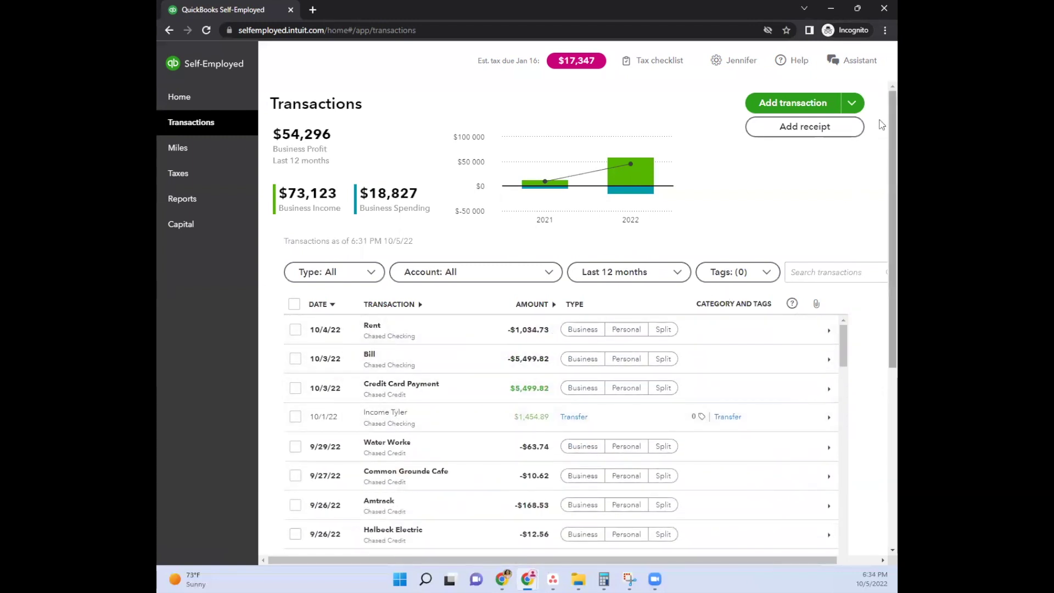
scroll(882, 171, down, 1)
scroll(882, 170, down, 1)
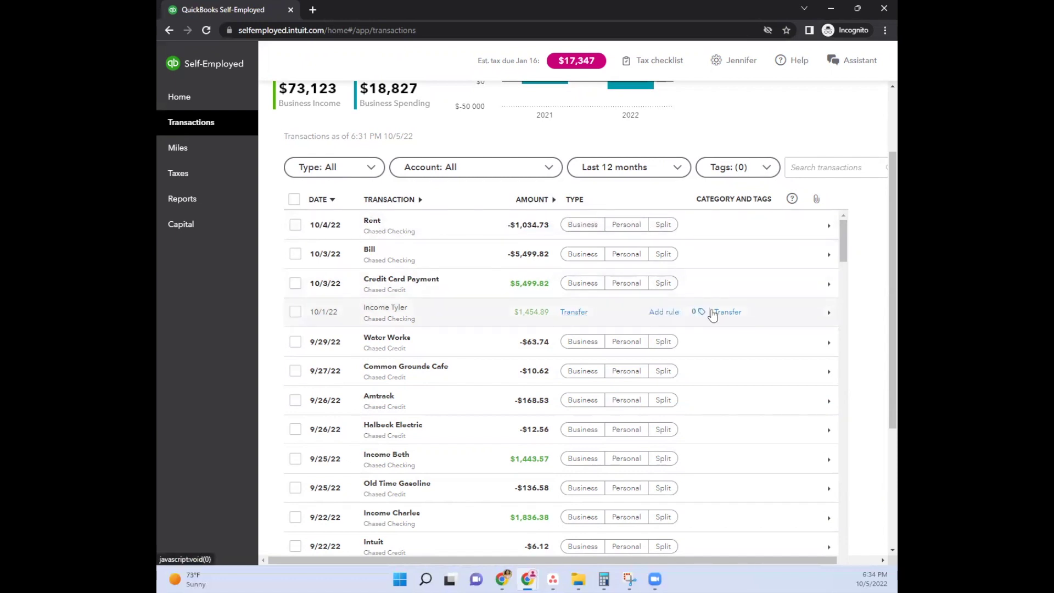
- Mark the 10/3/22 $5,499.82 Credit Card Payment as Personal, then as a Transfer
click(626, 283)
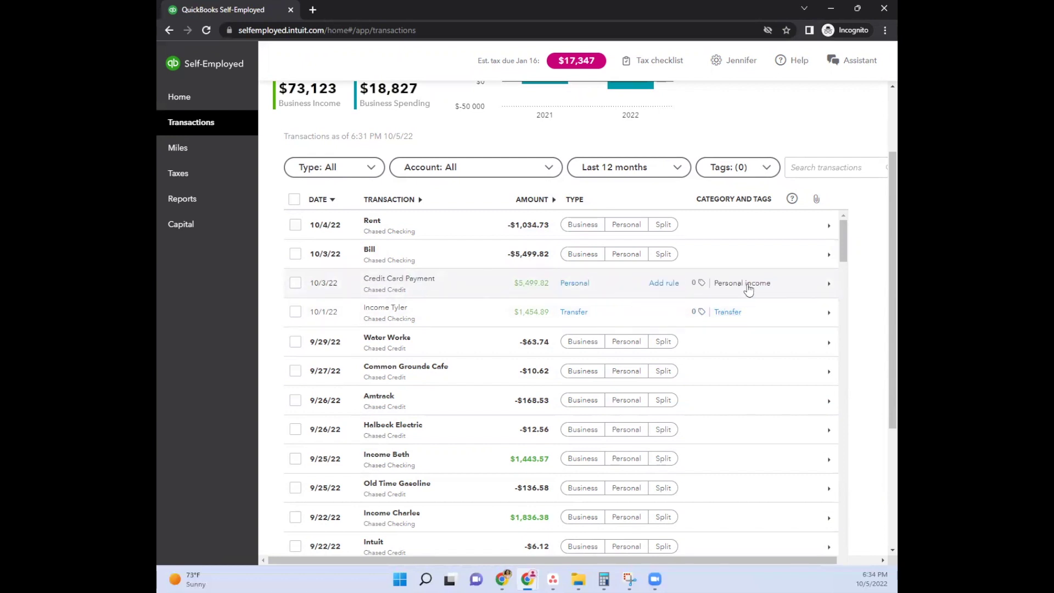
click(579, 286)
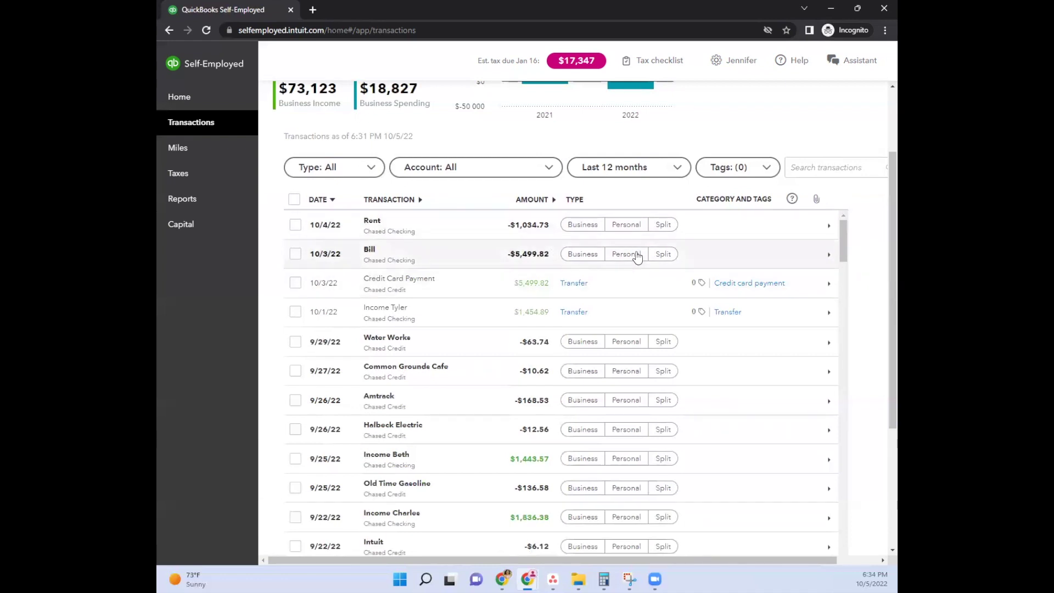
- Switch the 10/4/22 -$1,034.73 Rent charge to Business, decline the rule, and set its category to Transfer
click(624, 226)
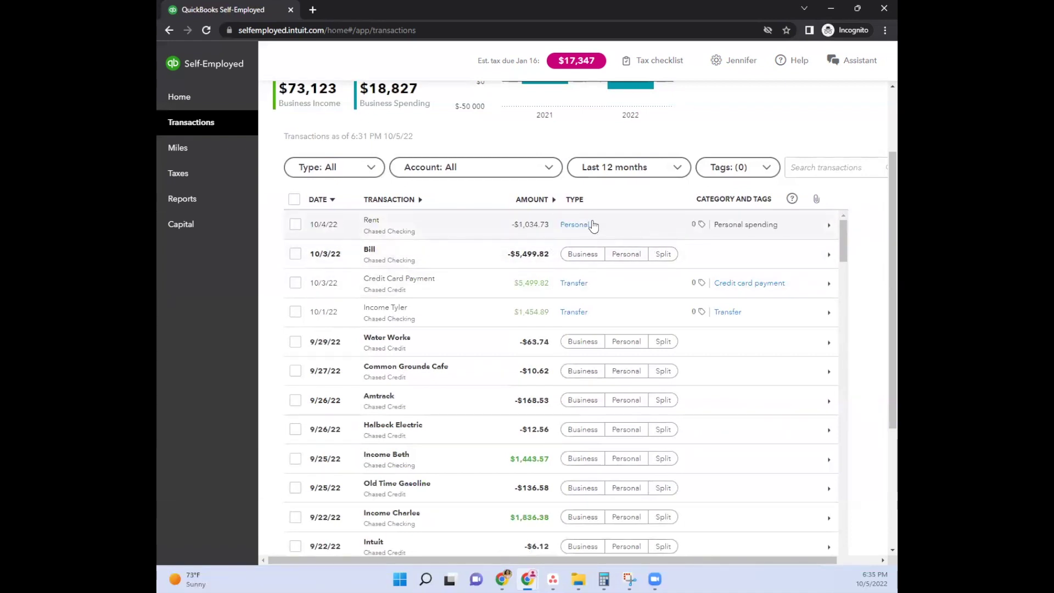
click(582, 226)
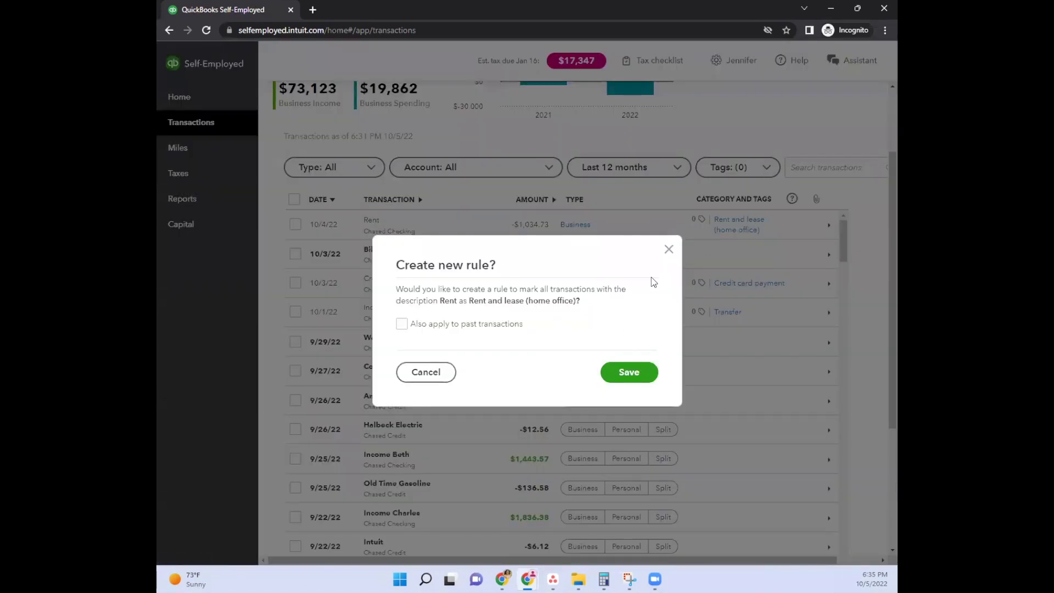
click(668, 249)
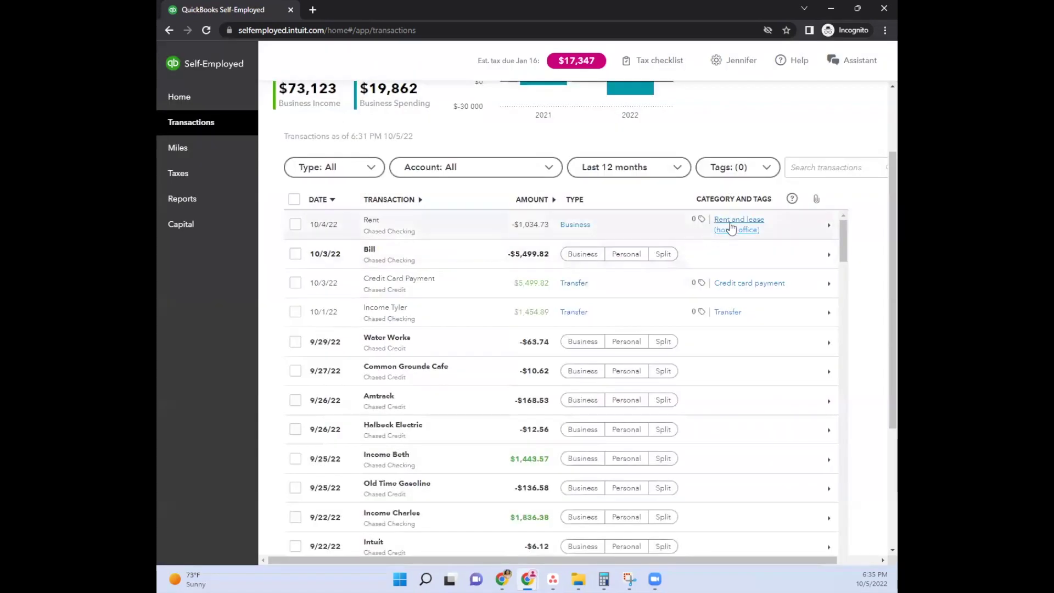
click(737, 224)
click(536, 286)
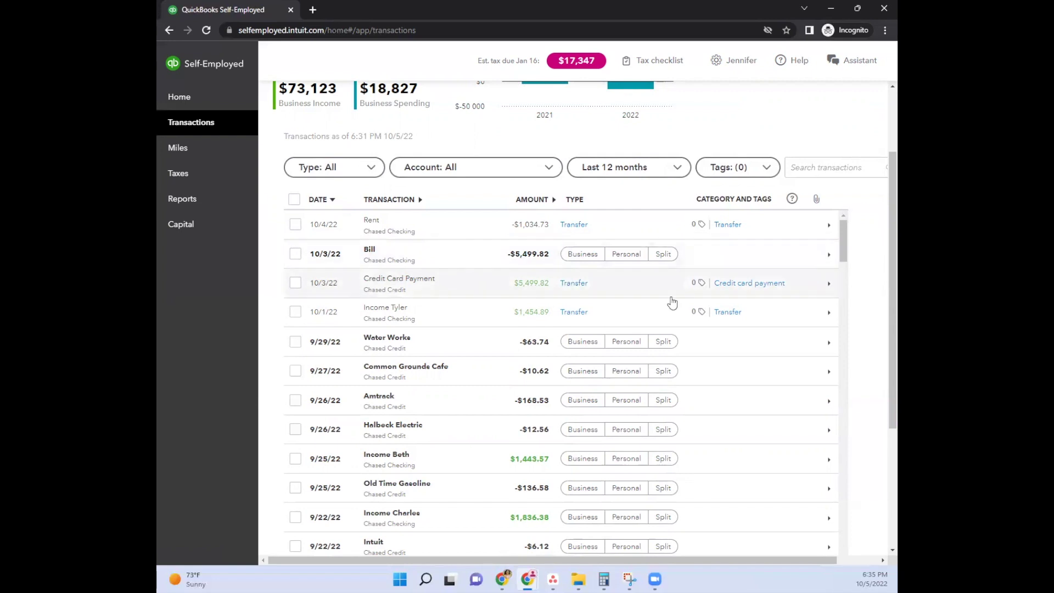
scroll(671, 301, up, 2)
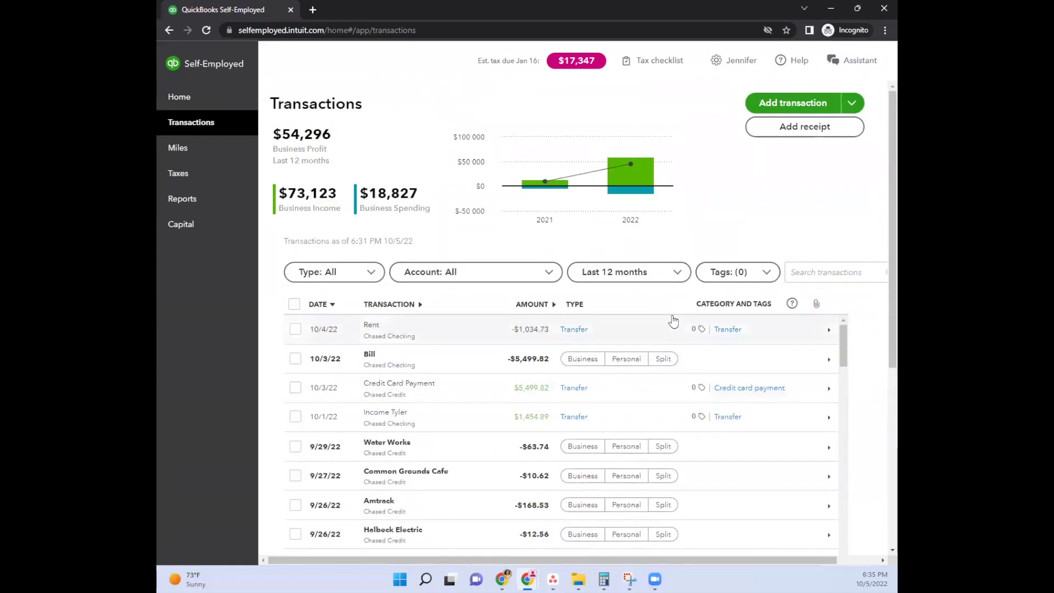
mouse_move(684, 331)
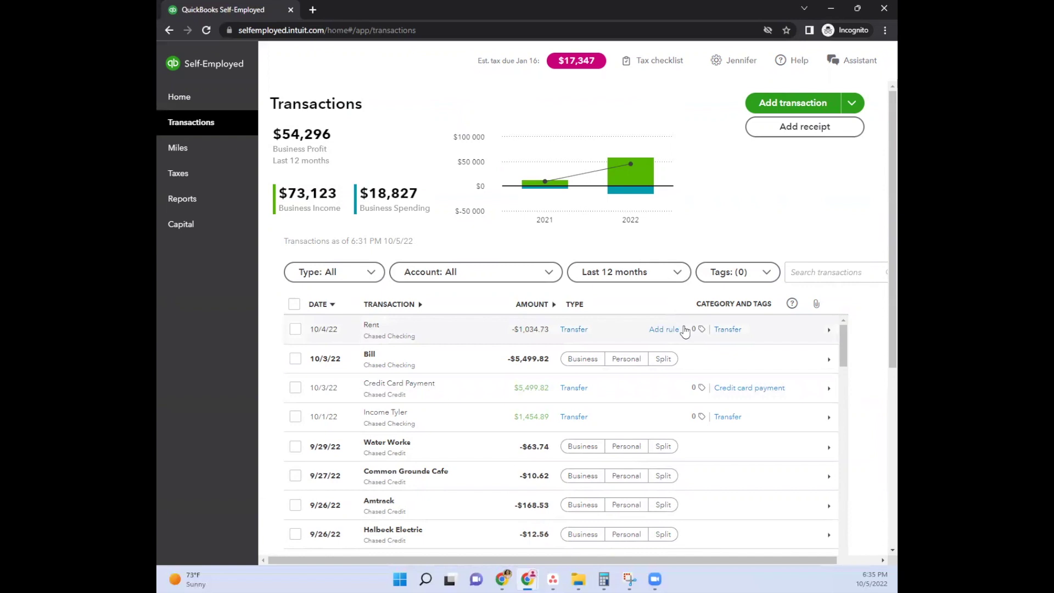